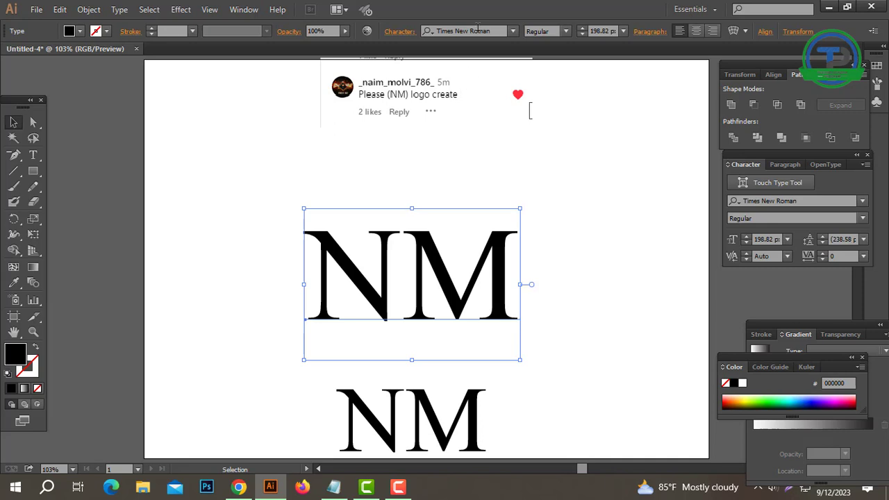
Step: Set the upper NM text to Roboto Black and enlarge it from its centre to about 290 px
type("robo")
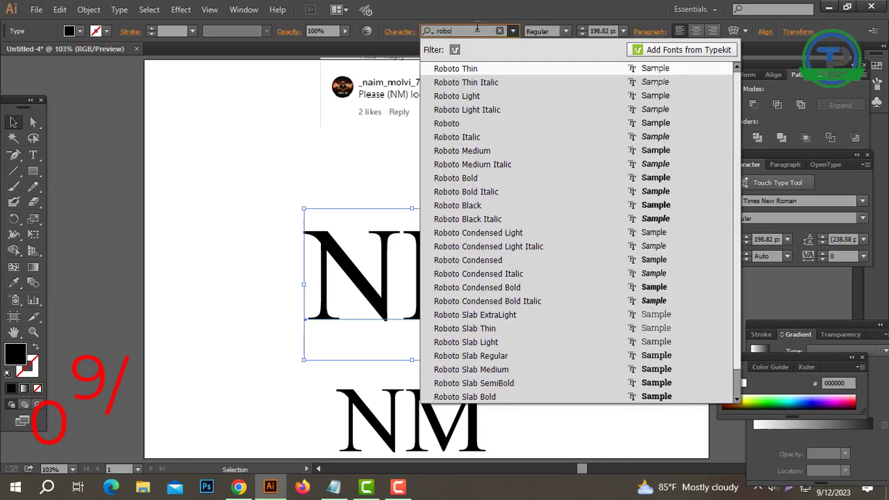
left_click(467, 206)
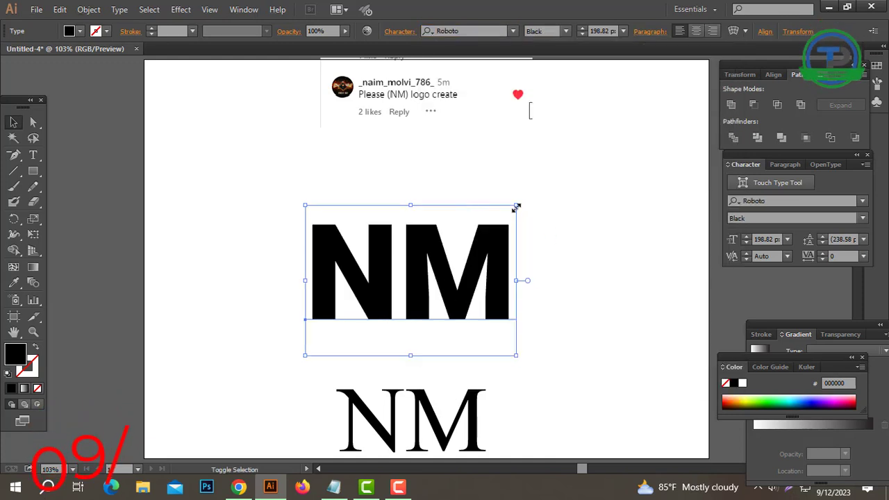
left_click_drag(516, 207, 564, 170)
Step: Convert the enlarged NM text to outlines and ungroup it into separate letters
right_click(420, 236)
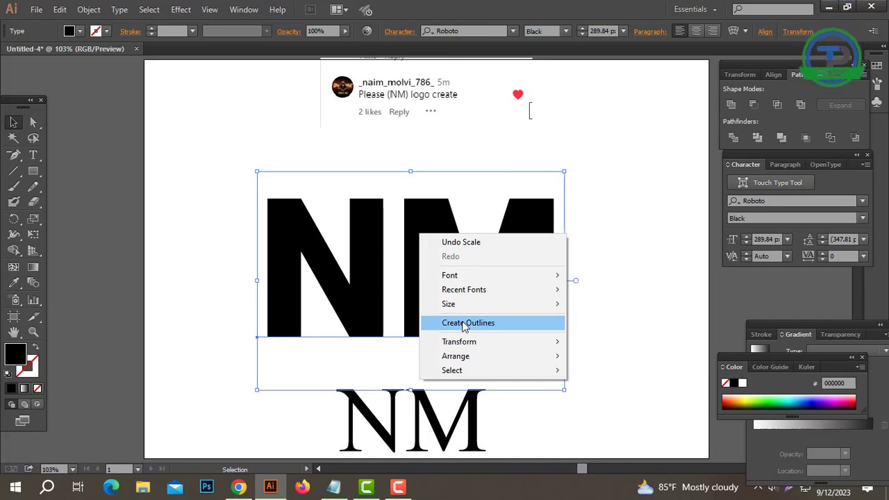
left_click(464, 323)
left_click(625, 281)
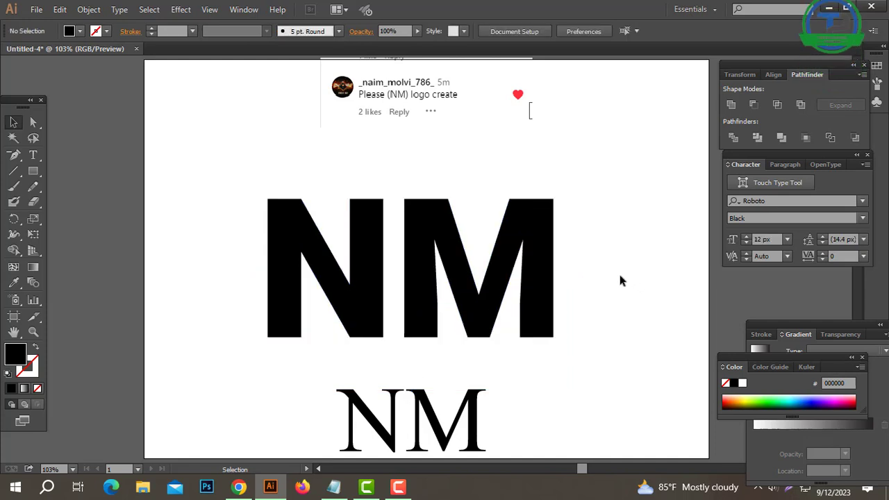
left_click_drag(425, 290, 380, 290)
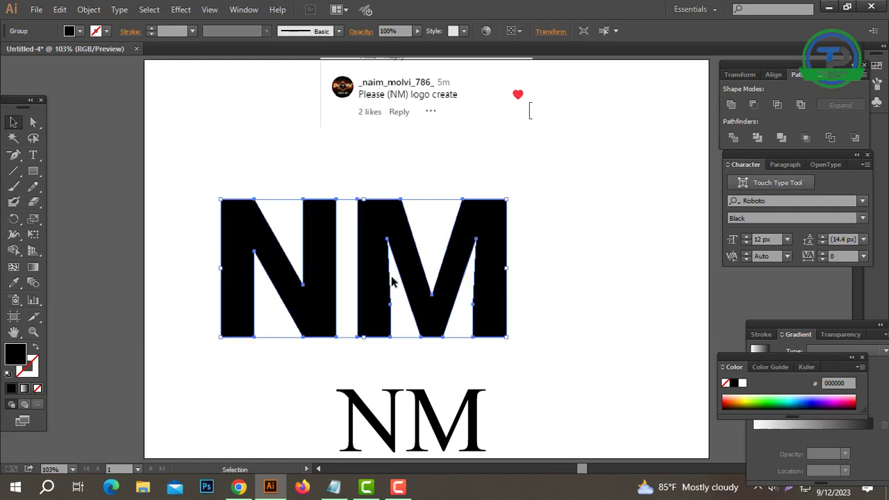
right_click(391, 278)
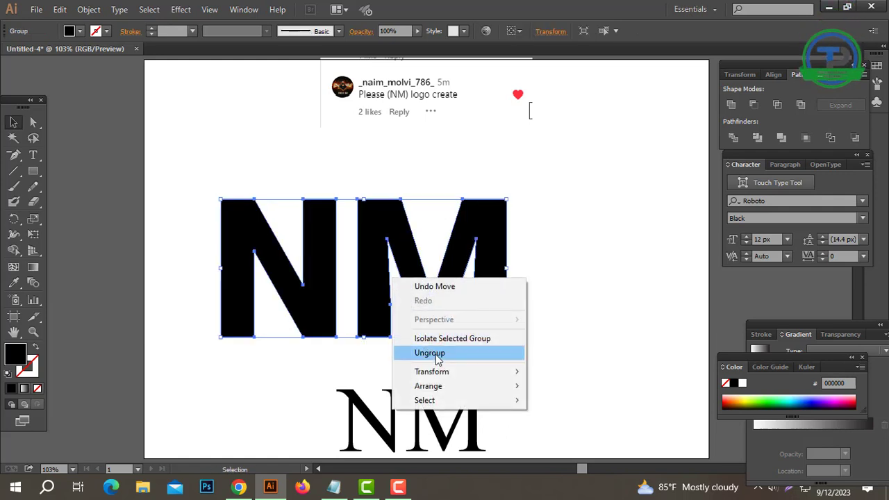
left_click(436, 354)
left_click(508, 319)
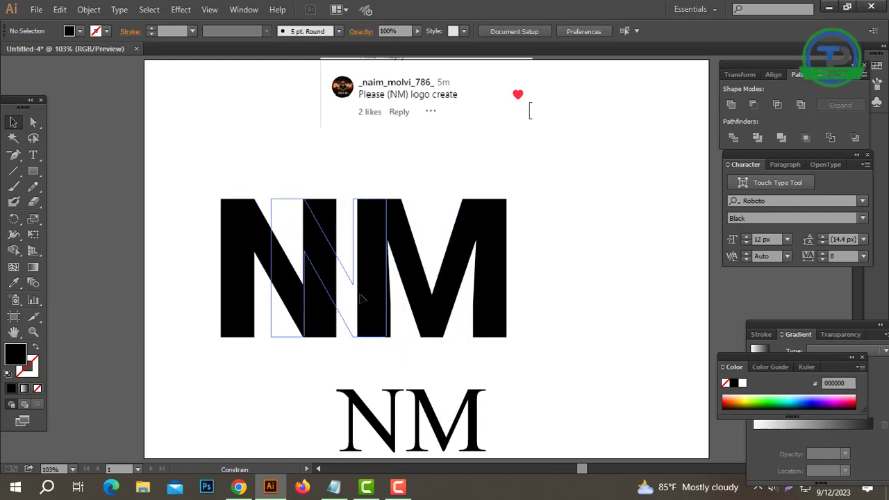
Step: Slide the N over until its right stem overlaps the M's left stem, and unite both letters into one shape
left_click_drag(360, 295, 364, 301)
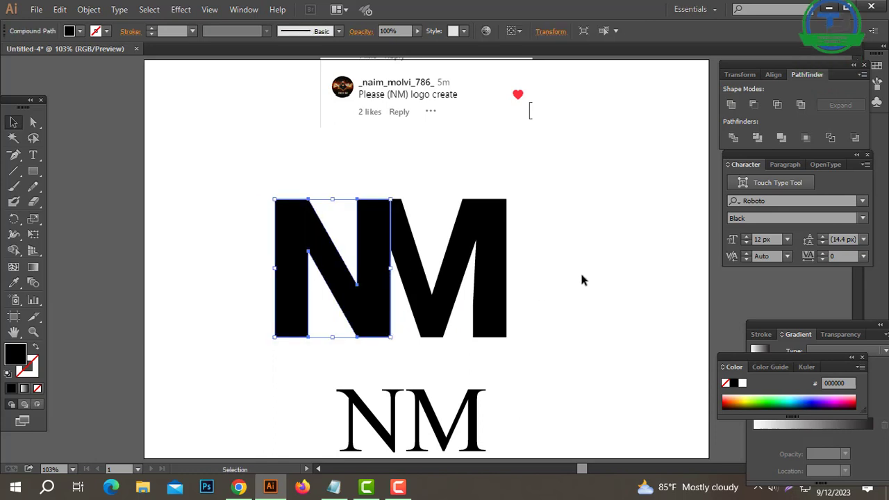
left_click(581, 271)
left_click_drag(559, 220, 292, 316)
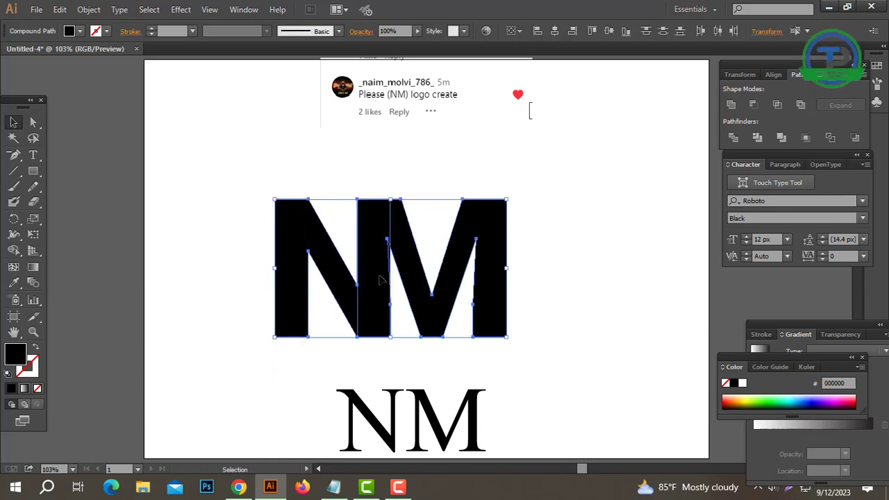
left_click_drag(380, 279, 395, 273)
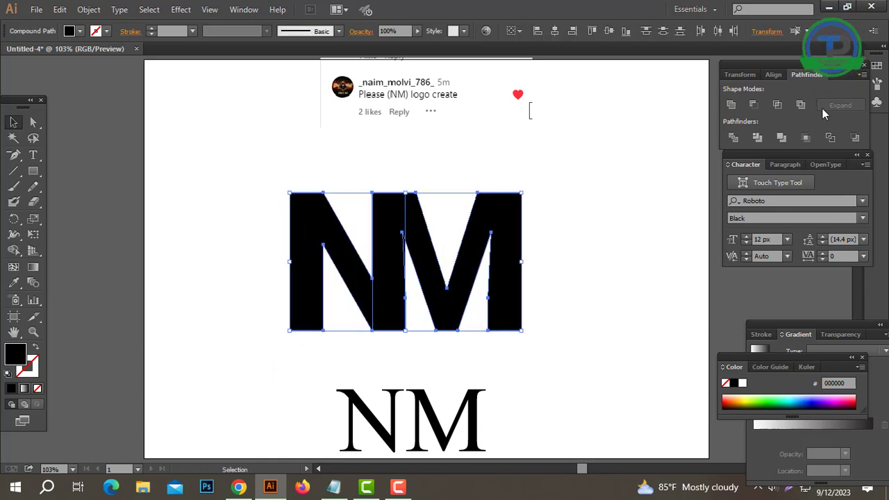
left_click(735, 106)
left_click(555, 222)
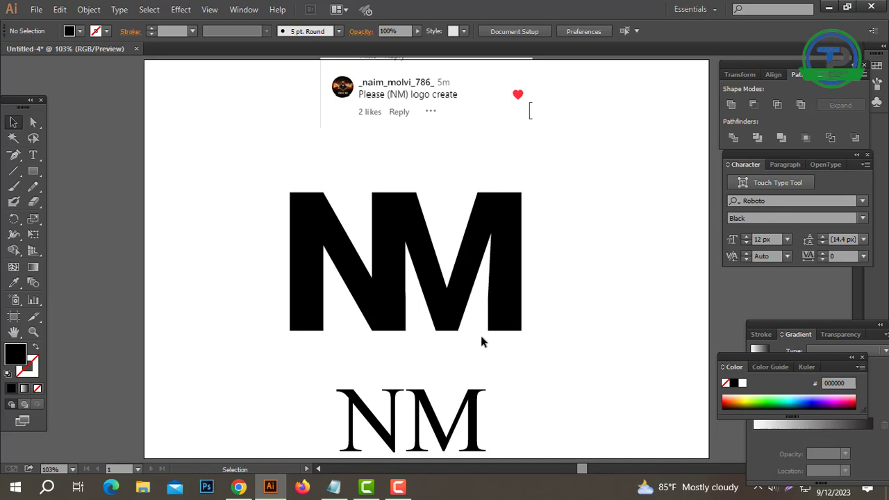
Step: Draw a straight diagonal line from the N's top-left corner to the M's bottom-right corner and extend it past both ends
left_click_drag(14, 155, 72, 157)
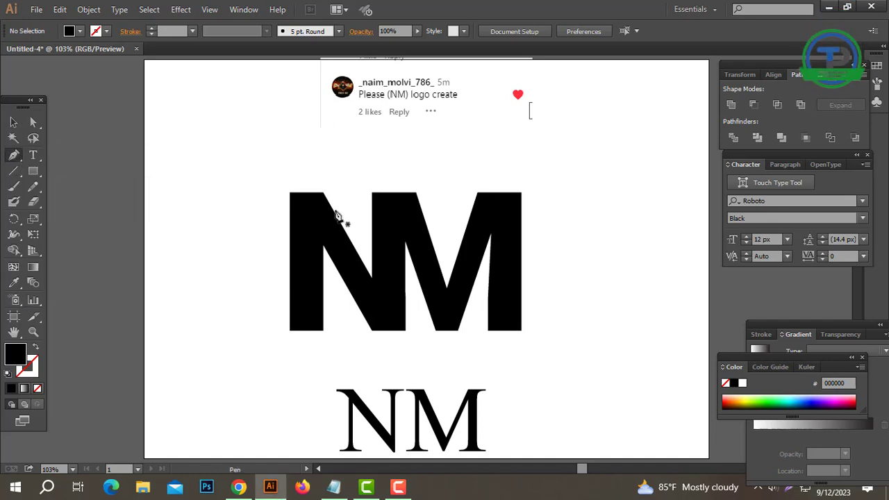
left_click(288, 193)
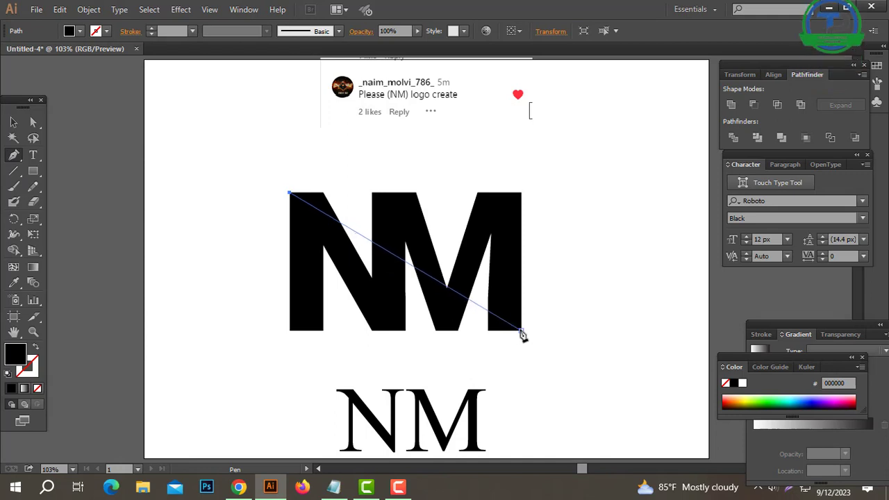
left_click(522, 332)
left_click(15, 123)
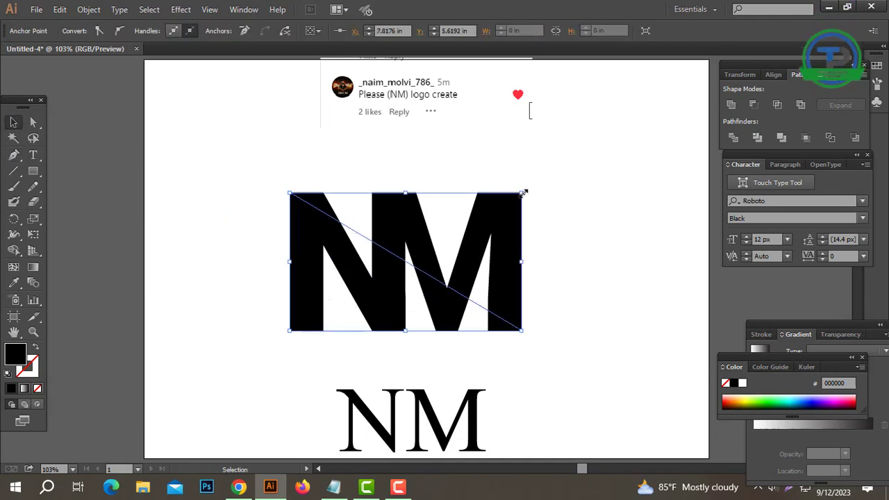
left_click_drag(524, 192, 555, 173)
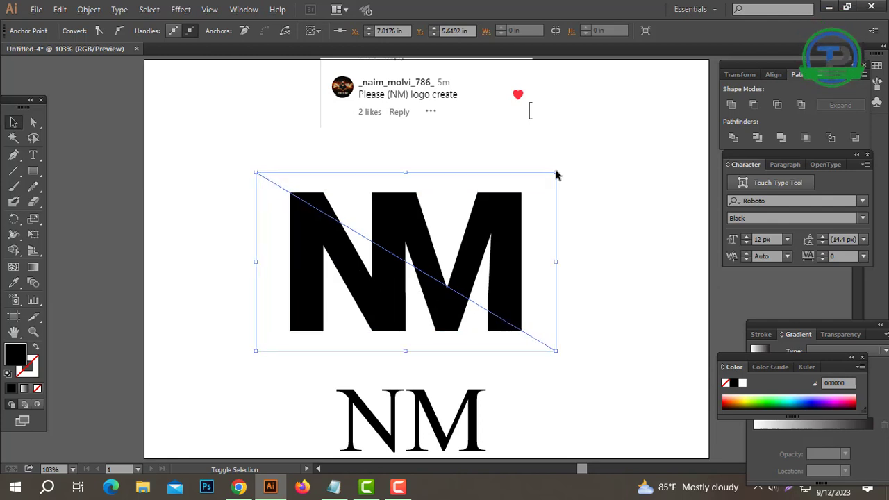
Step: Swap the diagonal line's fill and stroke, set an 8 px stroke, and apply the width profile tapered at both ends
left_click_drag(269, 140, 219, 201)
left_click_drag(263, 136, 254, 185)
left_click(35, 347)
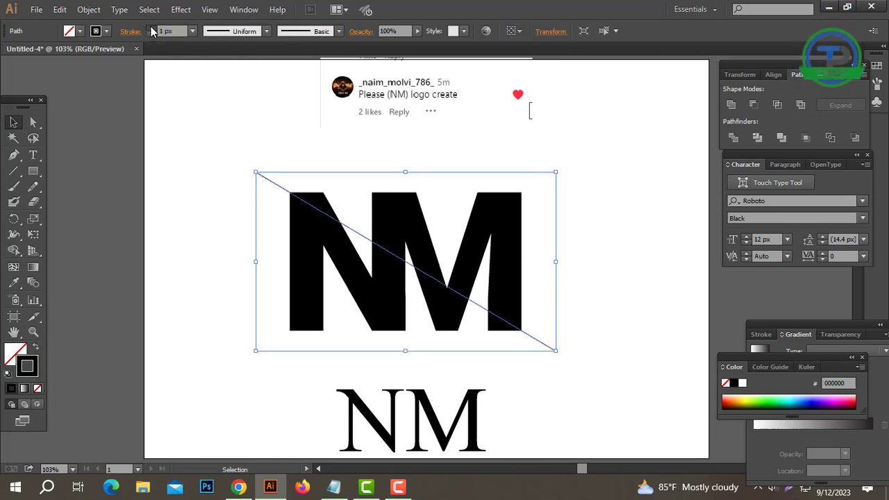
left_click(260, 112)
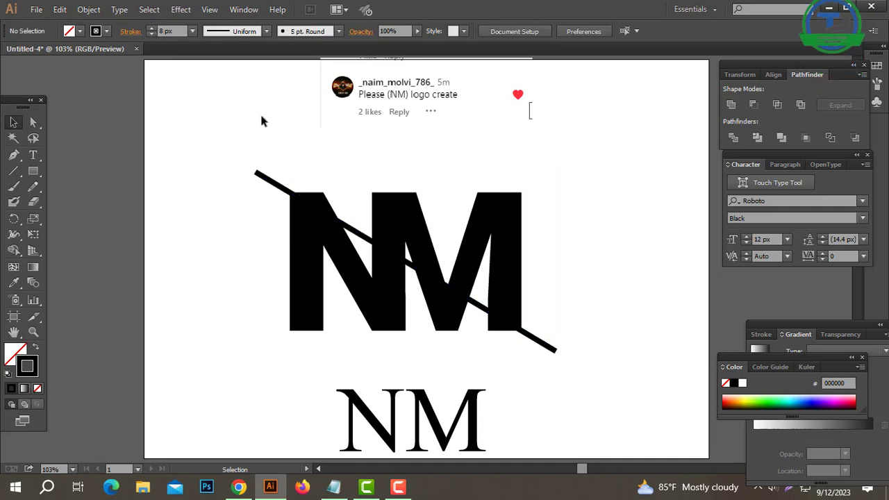
left_click_drag(259, 112, 241, 199)
left_click(266, 31)
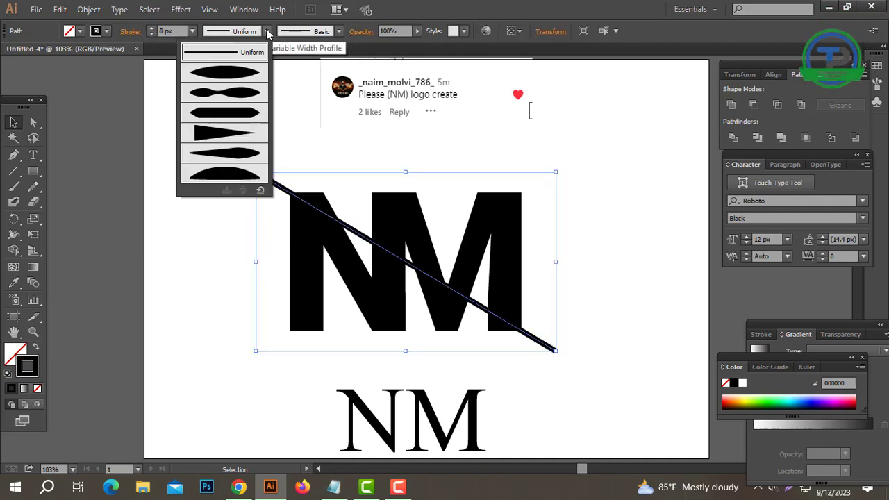
left_click(233, 72)
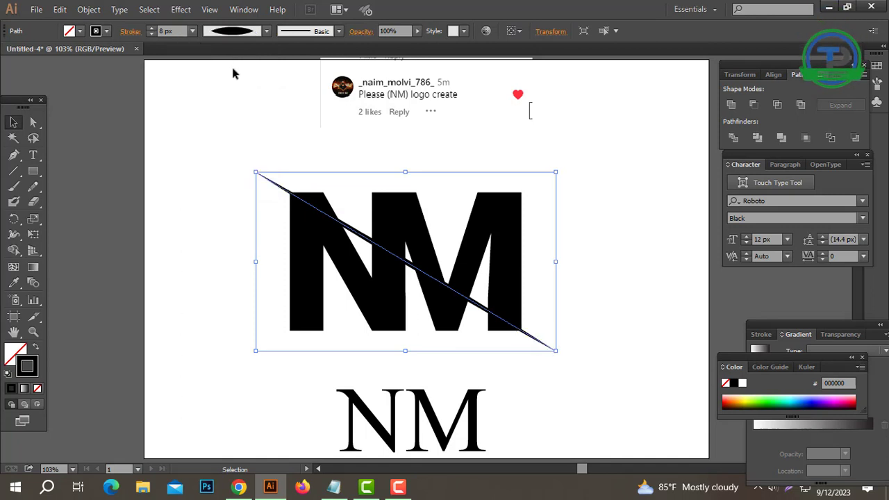
Step: Increase the tapered diagonal line's stroke weight to 13 px
left_click(152, 28)
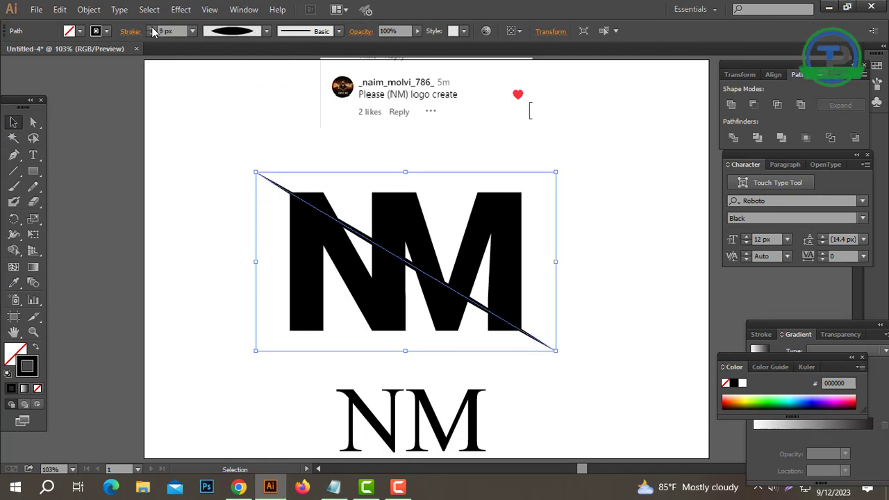
left_click(175, 129)
left_click(257, 174)
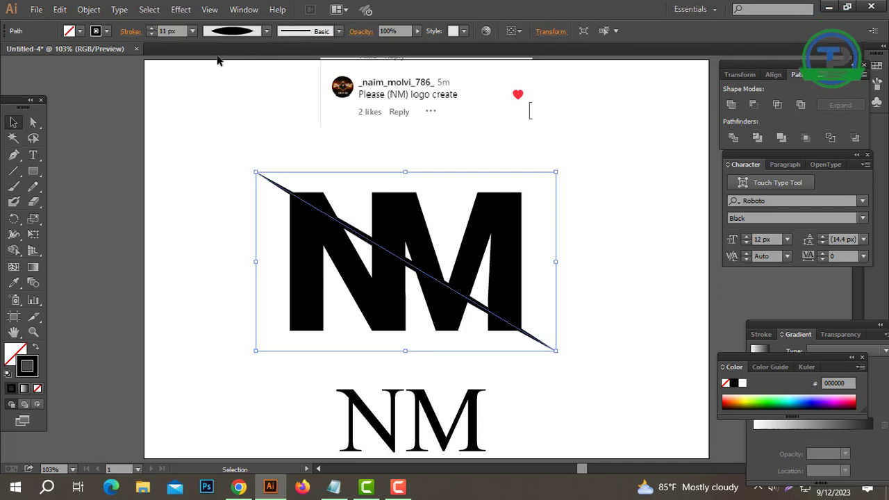
left_click(151, 29)
left_click(151, 29)
left_click(190, 168)
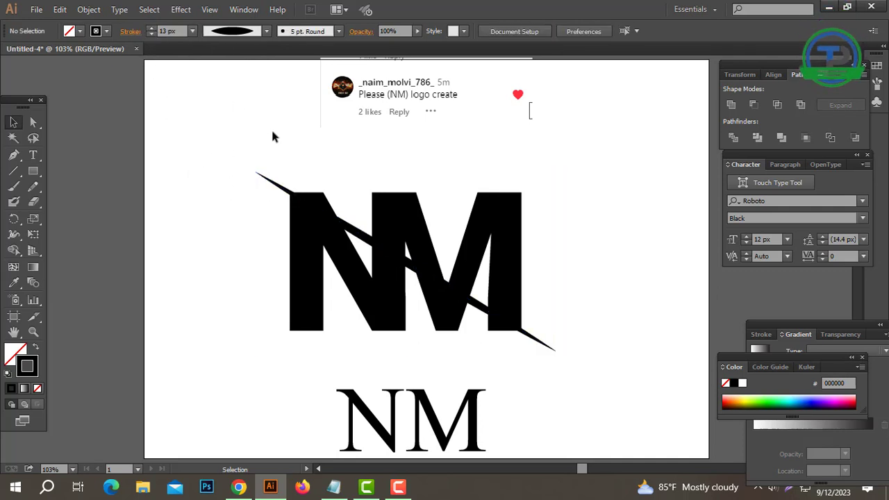
Step: Expand the appearance of the tapered diagonal line and unite it with the NM shape
left_click(267, 179)
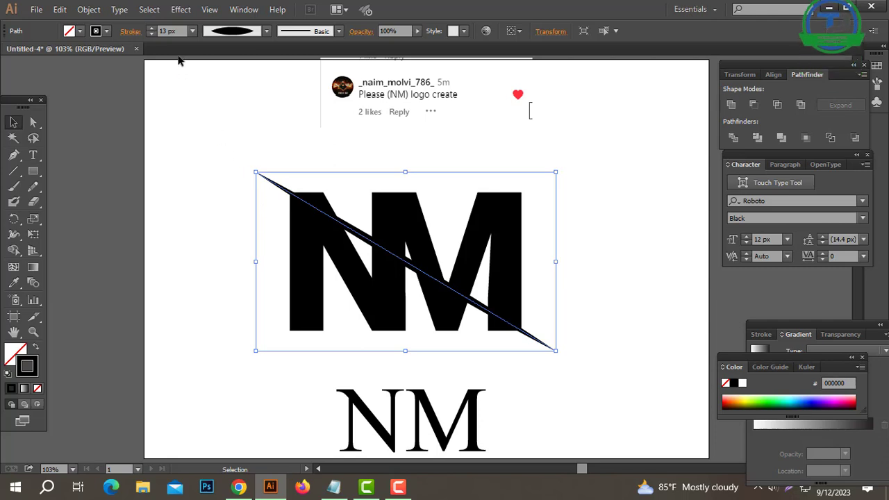
left_click(88, 9)
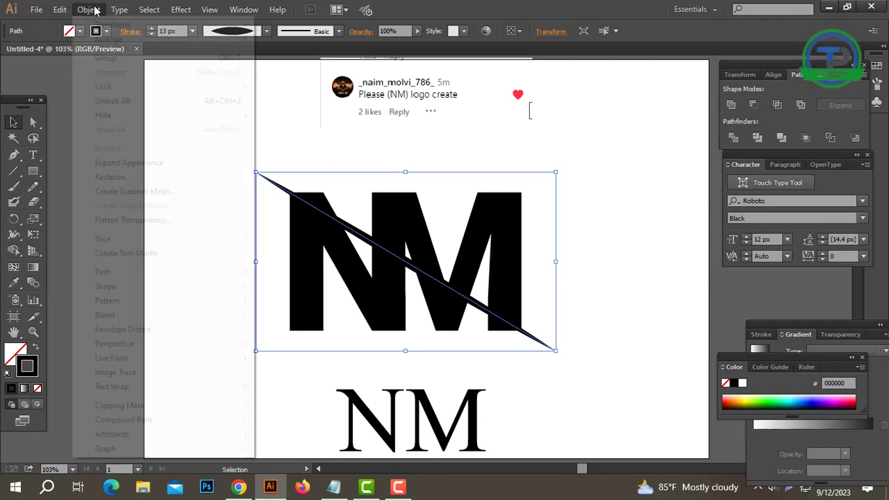
left_click(130, 163)
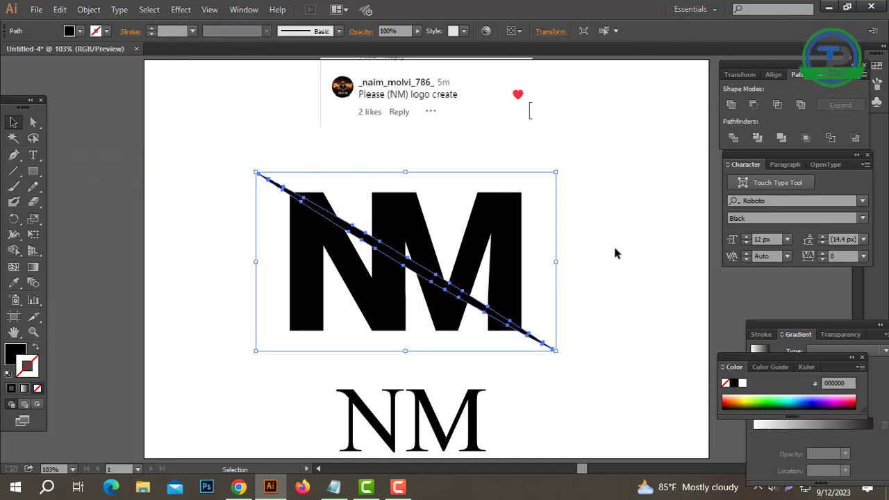
left_click_drag(673, 188, 238, 306)
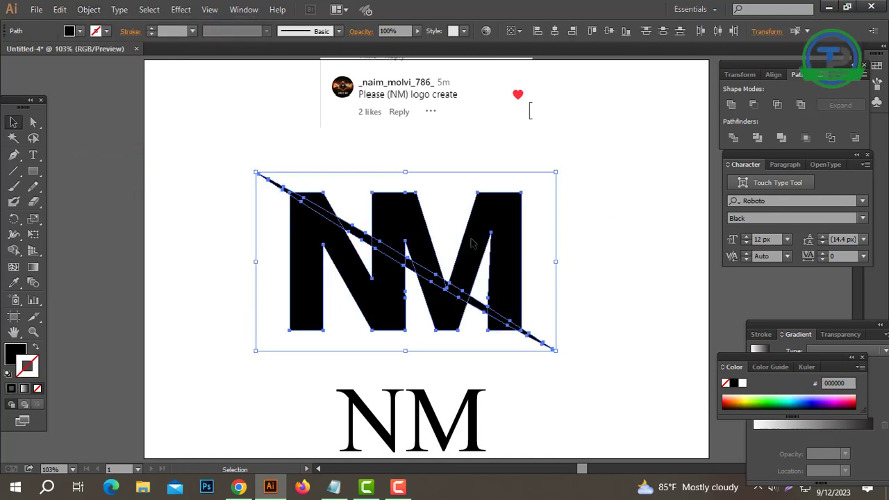
left_click(730, 105)
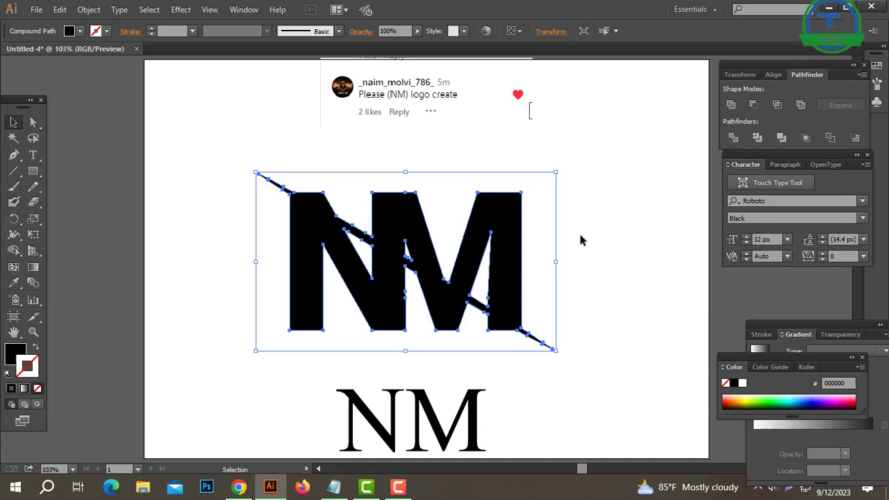
left_click(662, 219)
Step: Draw a black rectangle about 6.22 × 3.71 in between the diagonal's two tips and check its fit in outline view
left_click(33, 171)
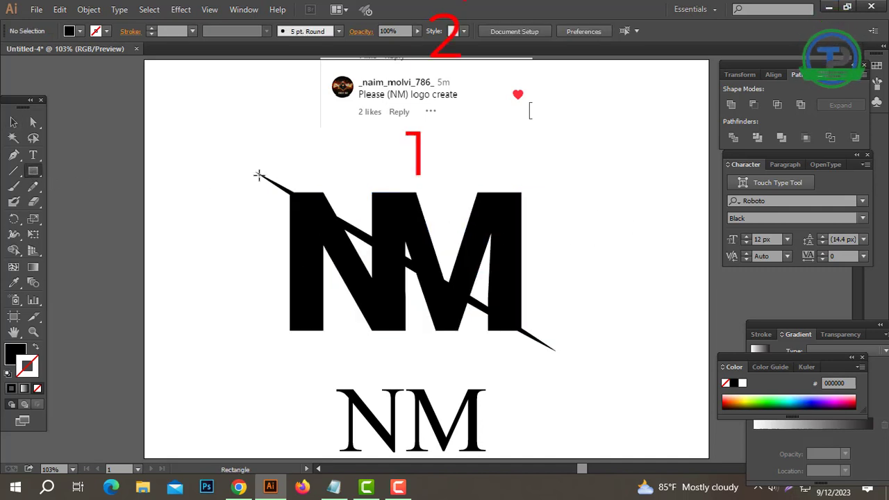
mouse_move(257, 174)
left_mouse_down()
mouse_move(516, 293)
mouse_move(556, 351)
left_mouse_up()
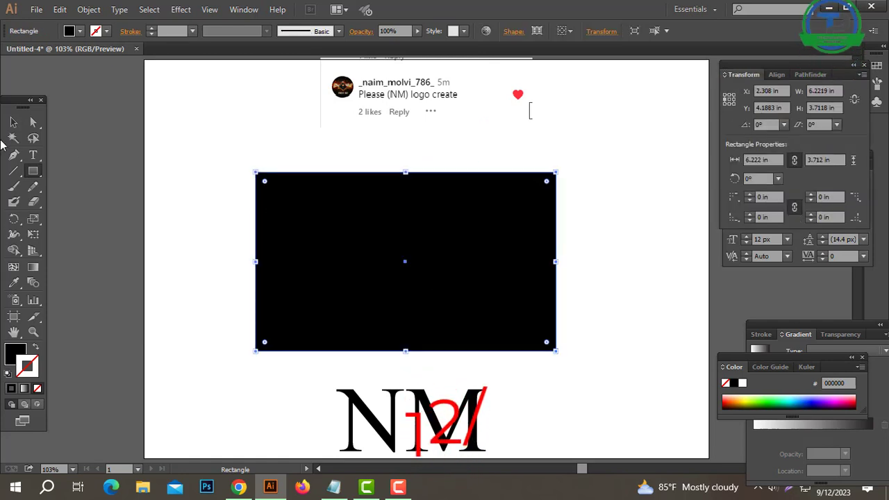
left_click(14, 121)
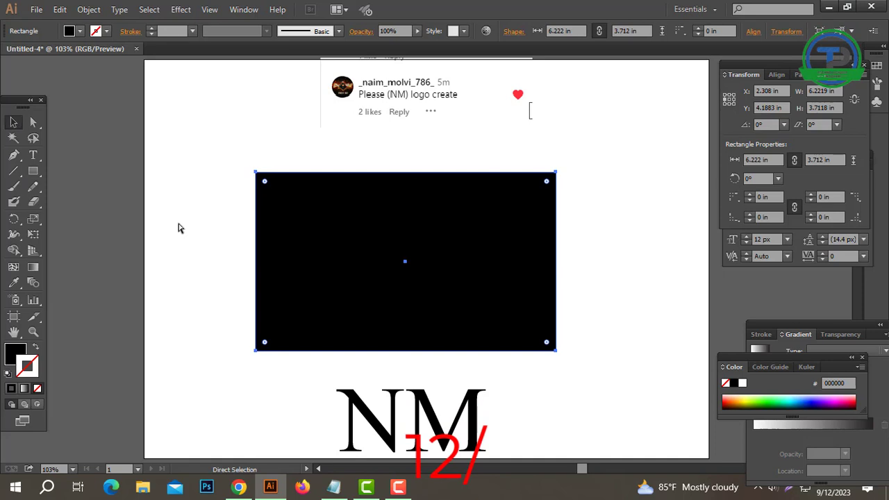
key("ctrl+y")
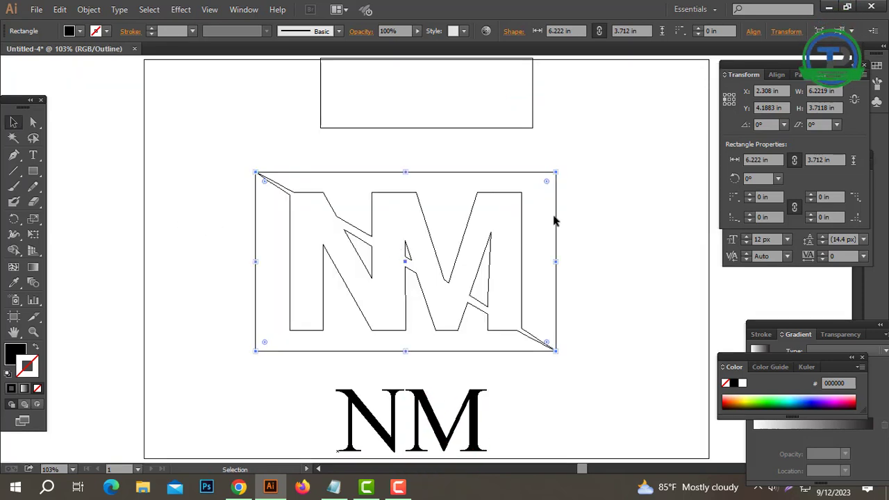
left_click(630, 200)
key("ctrl+space")
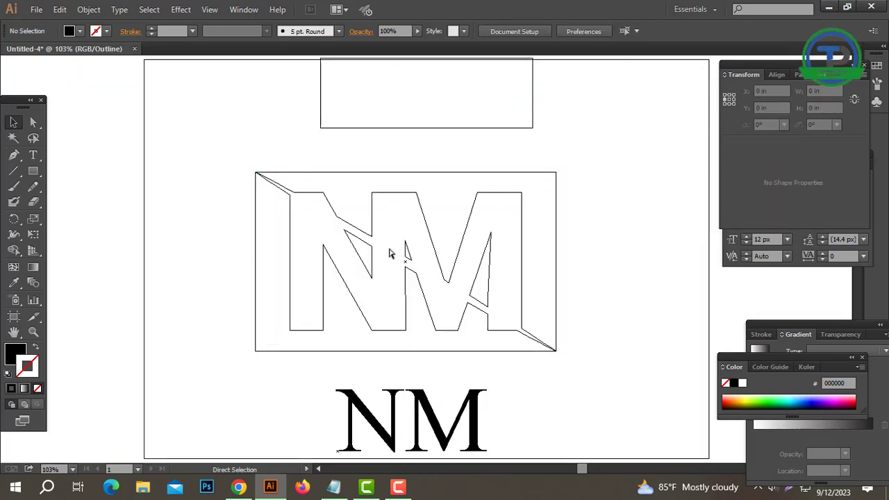
key("ctrl+y")
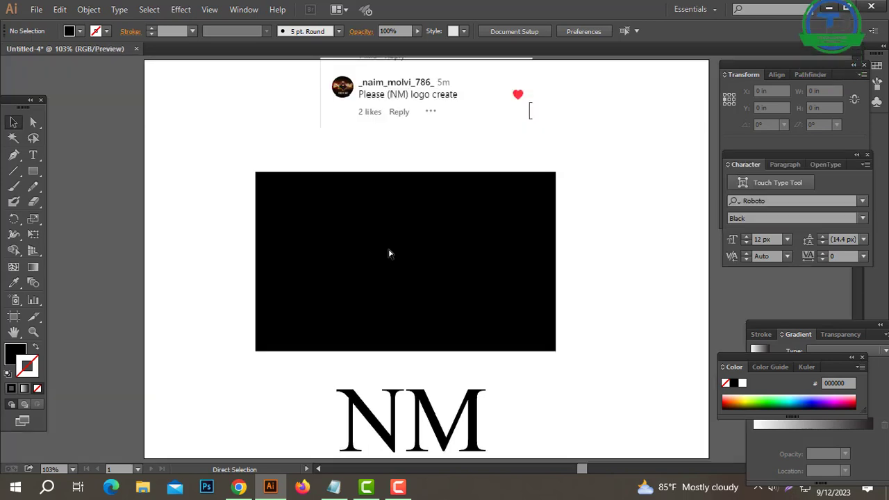
Step: Delete the rectangle's bottom-left anchor point to leave a triangle covering the logo above the diagonal
left_click_drag(153, 151, 540, 343)
left_click(576, 325)
left_click(524, 243)
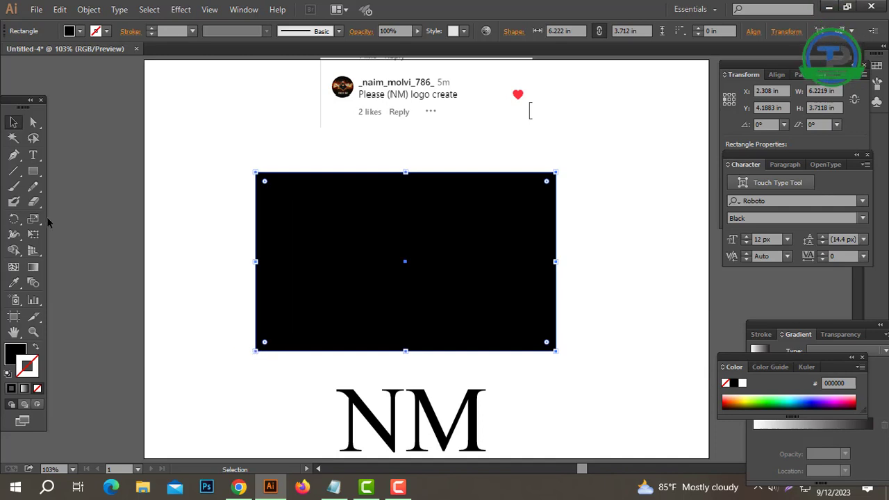
left_click_drag(14, 158, 80, 189)
left_click(255, 351)
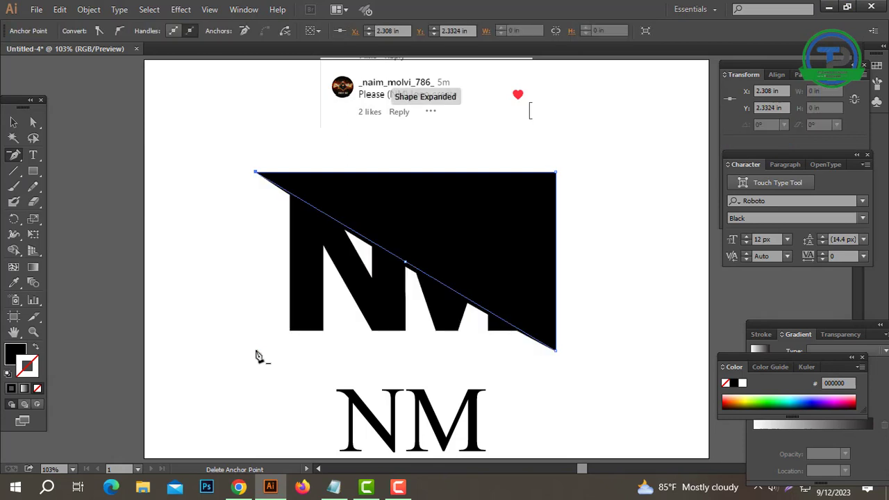
Step: Divide the NM shape with the covering triangle using Pathfinder Divide and ungroup the resulting pieces
key("v")
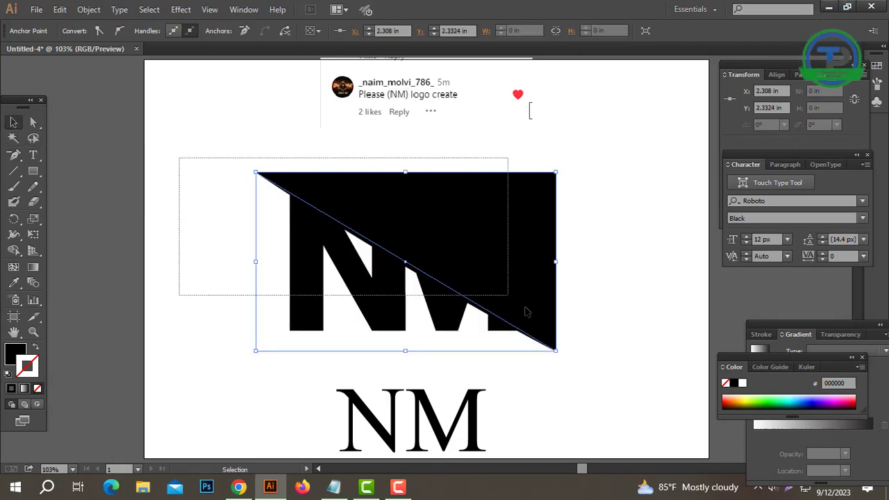
left_click_drag(526, 312, 570, 350)
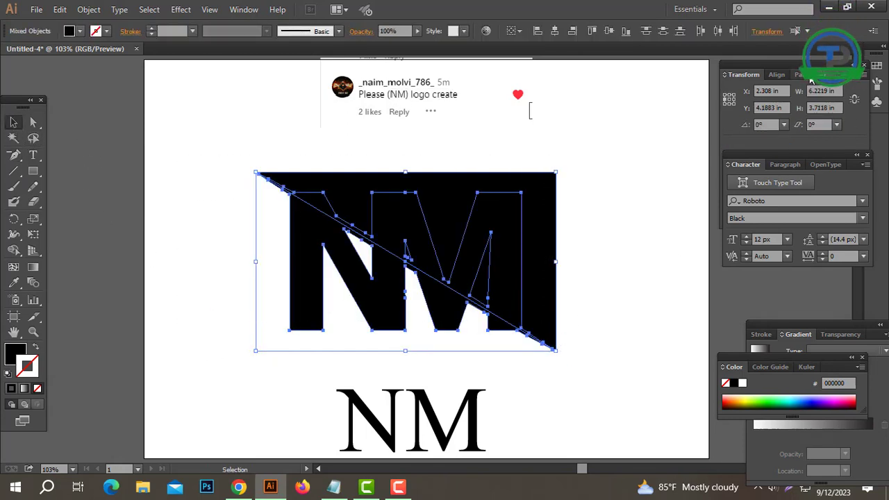
left_click(808, 75)
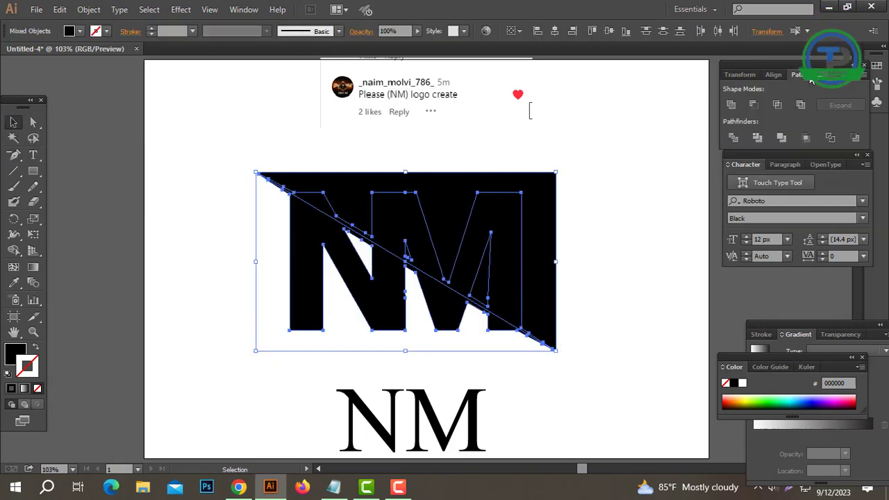
left_click(734, 139)
right_click(634, 185)
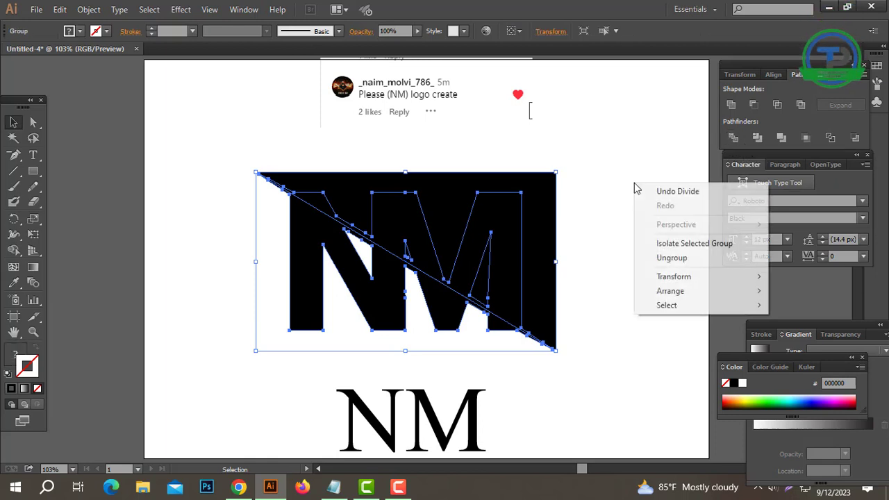
left_click(671, 257)
Step: Pull the leftover black triangle piece outside the letters away from the logo and delete it
left_click(563, 237)
left_click_drag(539, 236, 574, 169)
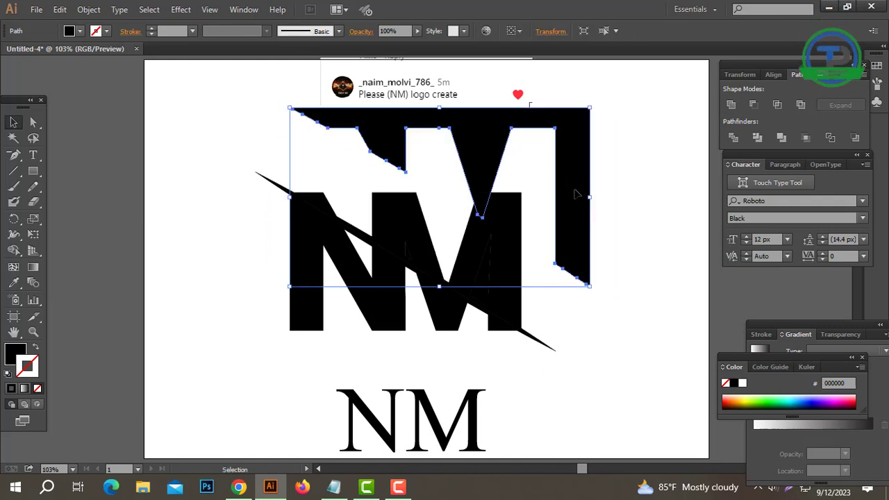
key("Delete")
Step: Nudge the logo's upper half slightly upward to open a gap along the diagonal, and delete the leftover piece inside the M's counter
left_click(401, 220)
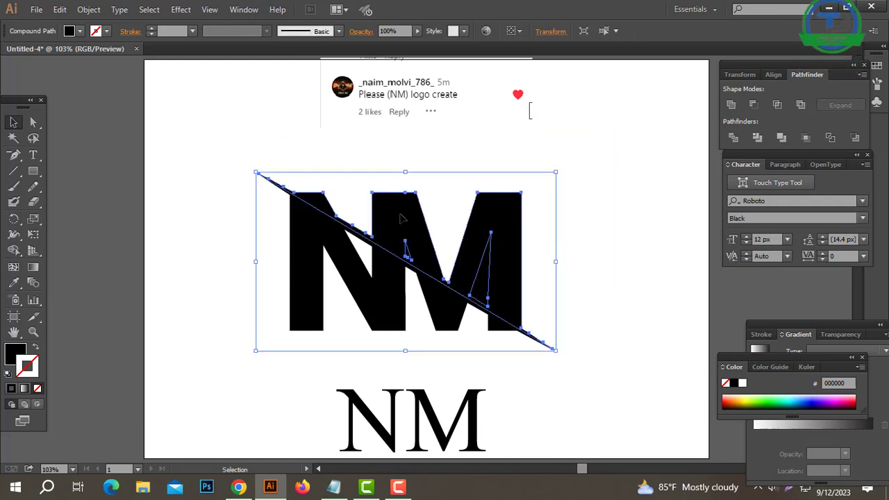
left_click(581, 241)
left_click(488, 292)
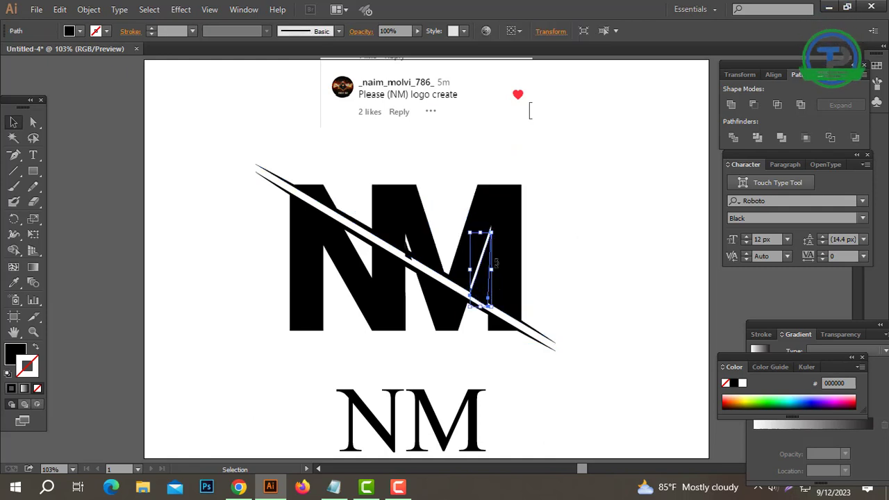
key("Delete")
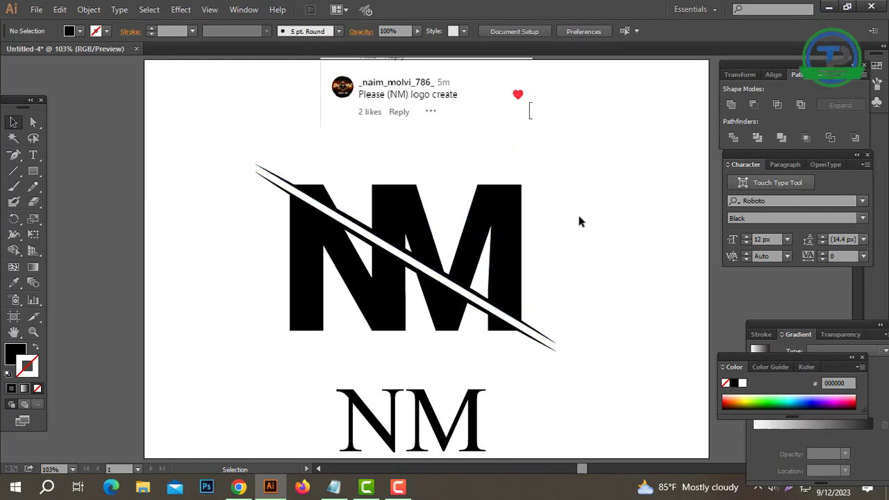
Step: Select both halves of the logo and align them to each other by their horizontal centers
left_click_drag(254, 314, 248, 317)
left_click(247, 318)
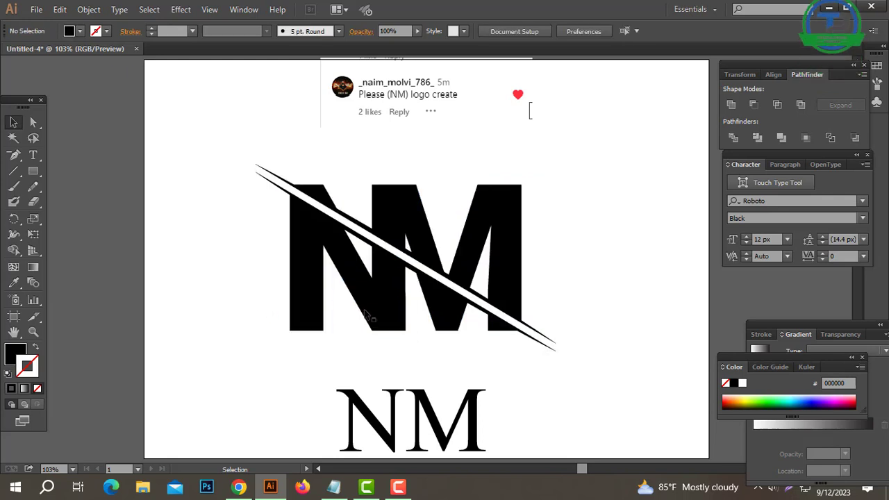
left_click(486, 229)
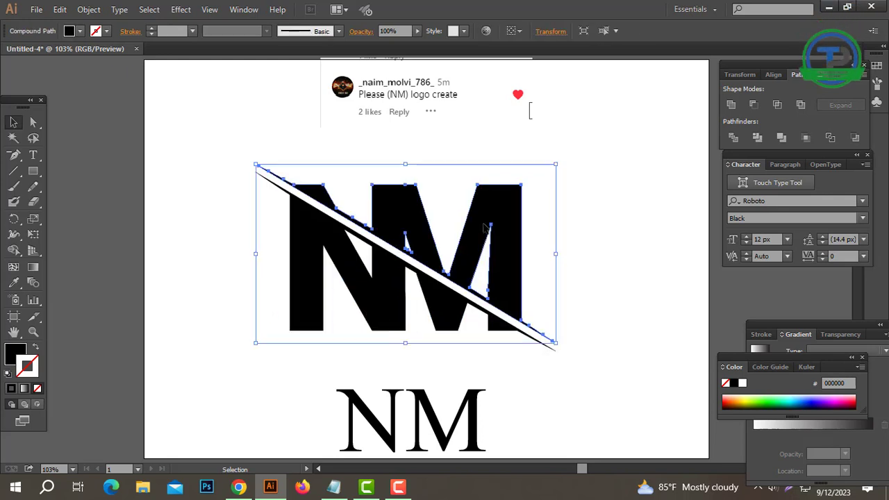
left_click_drag(606, 201, 300, 341)
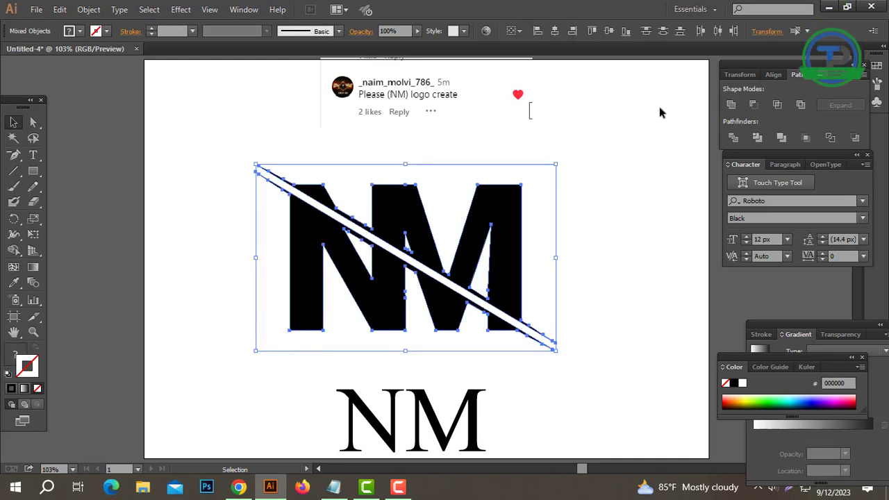
left_click(550, 36)
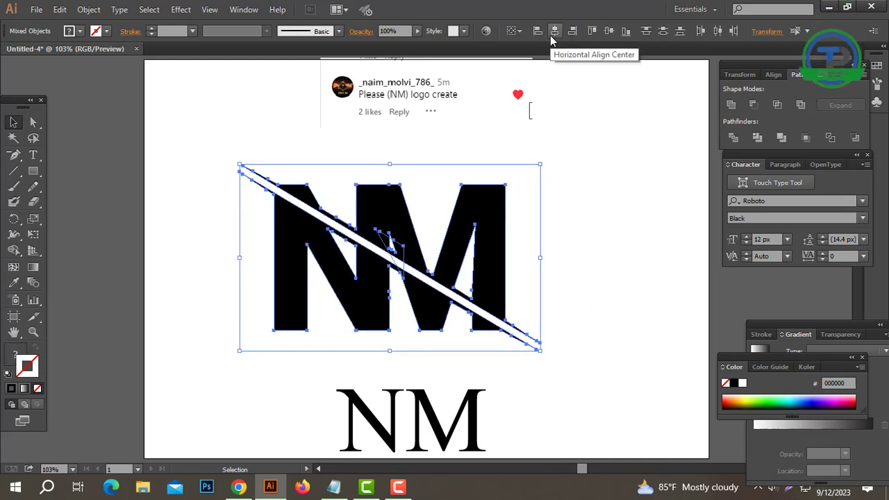
left_click(511, 222)
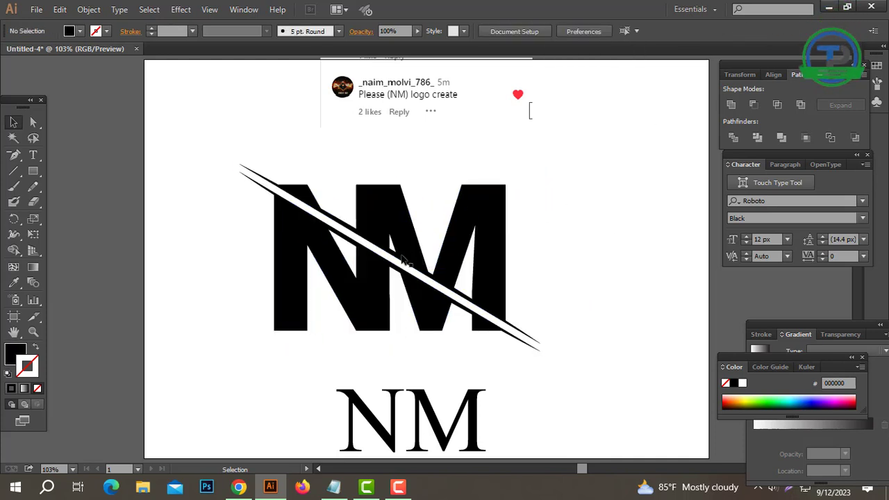
Step: Delete the stray unfilled path over the M in outline view, and check the two halves in preview
key("ctrl+y")
left_click(447, 261)
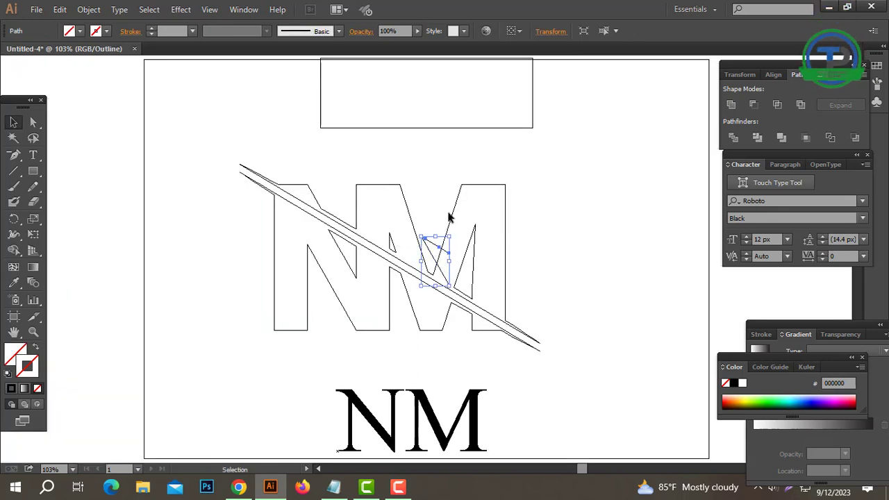
key("Delete")
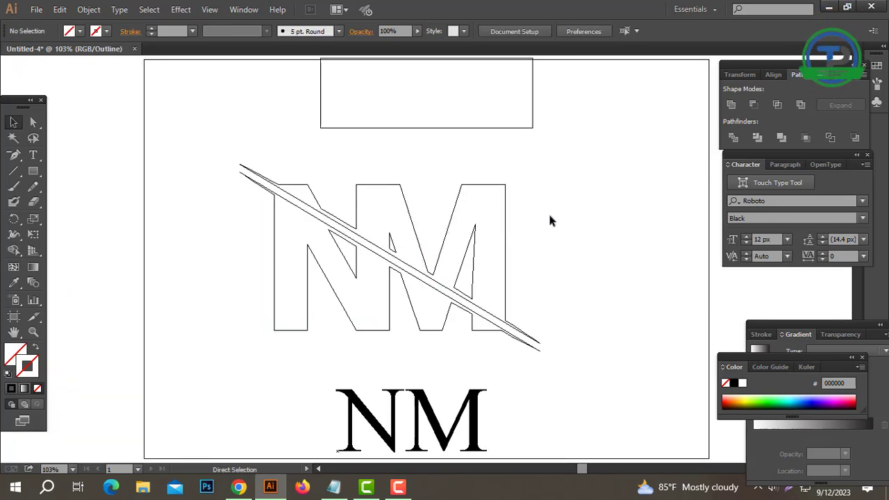
key("ctrl+y")
left_click_drag(568, 177, 214, 327)
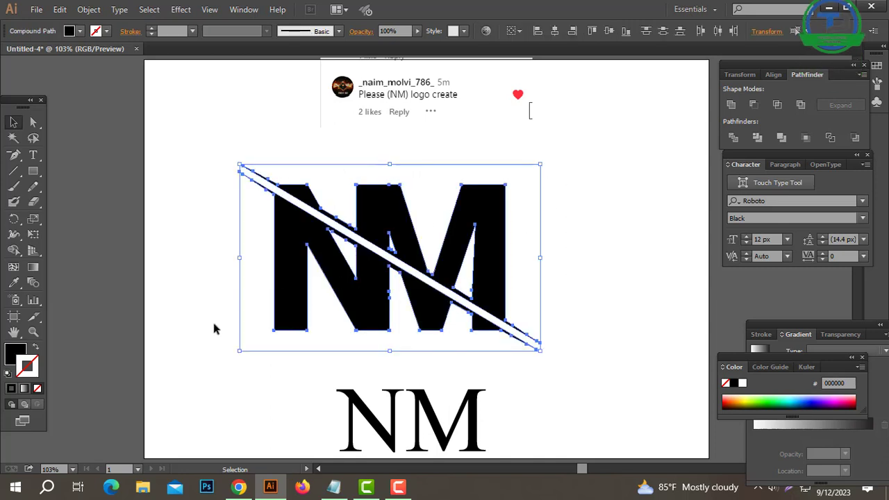
left_click(214, 327)
Step: Fill the logo's upper half with yellow F9CB08
left_click(452, 266)
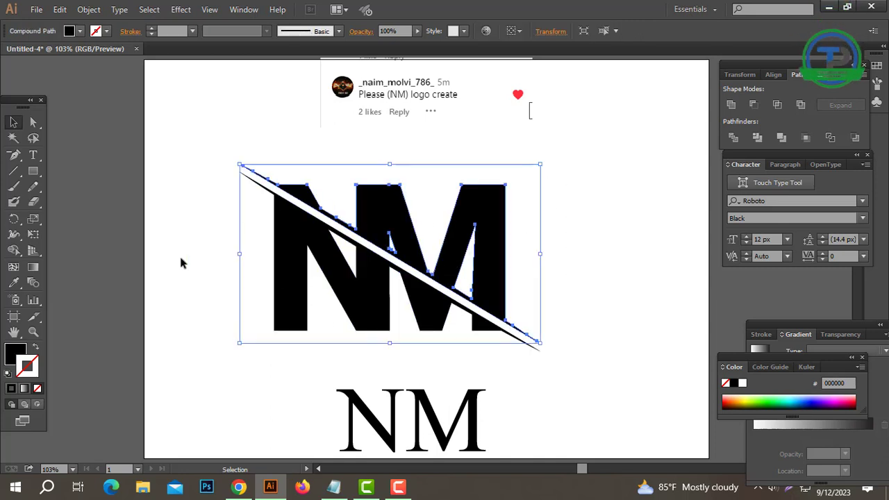
double_click(20, 354)
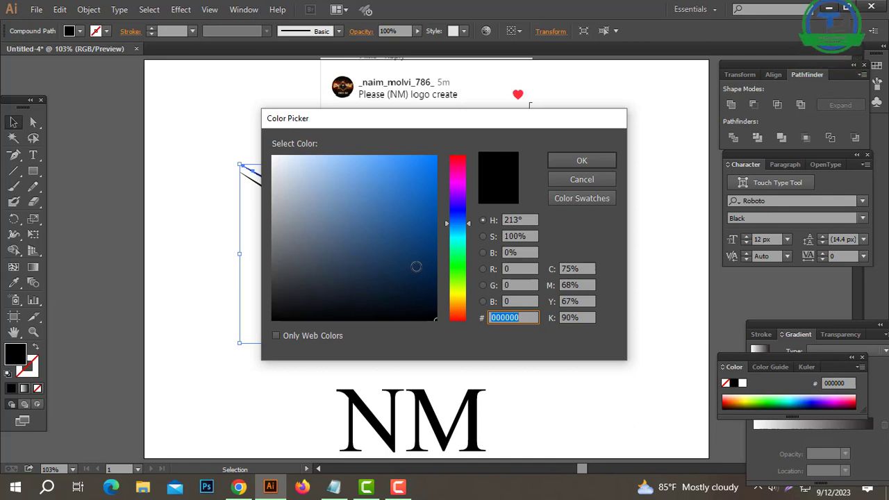
left_click(457, 304)
left_click_drag(403, 281, 433, 161)
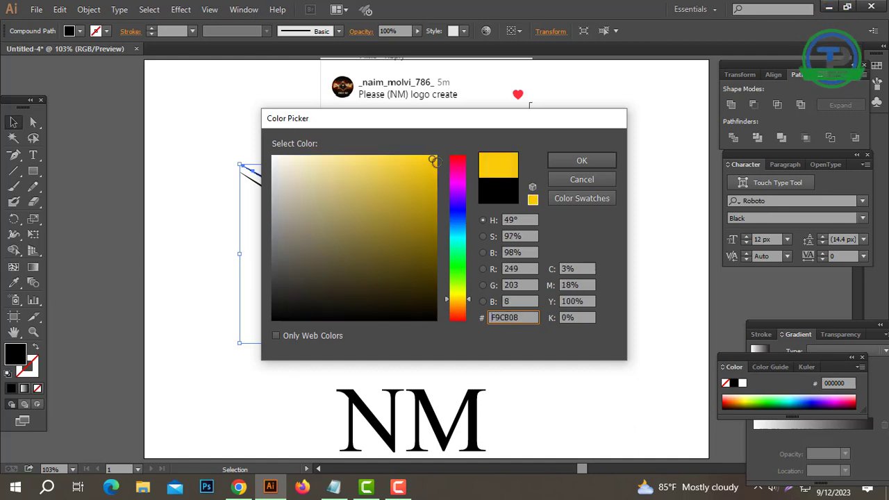
left_click(590, 166)
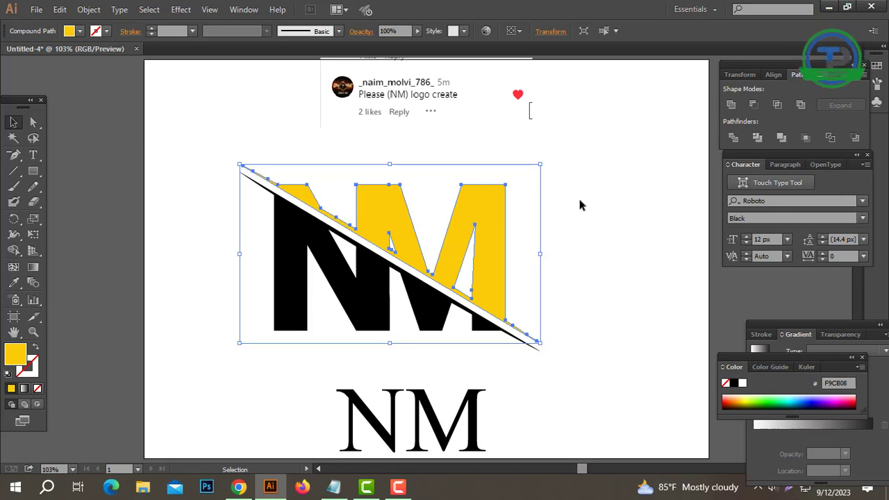
Step: Fill the logo's lower half with blue 00A2FC
left_click(363, 300)
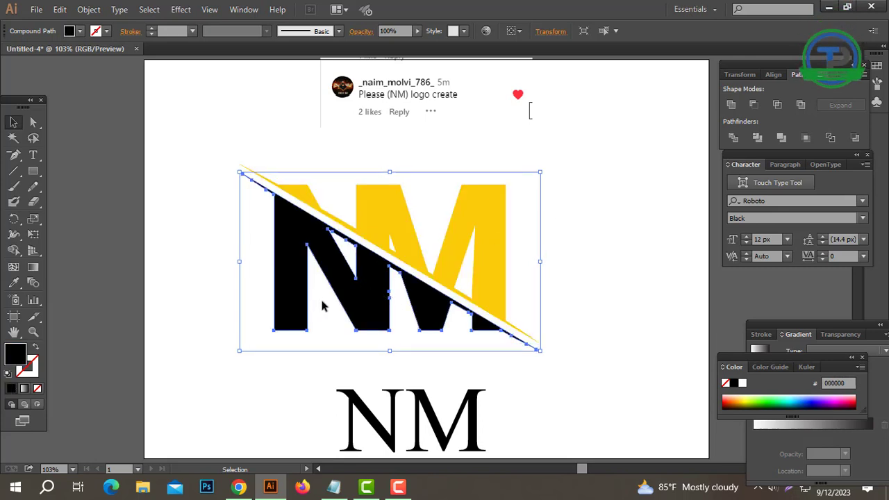
double_click(20, 358)
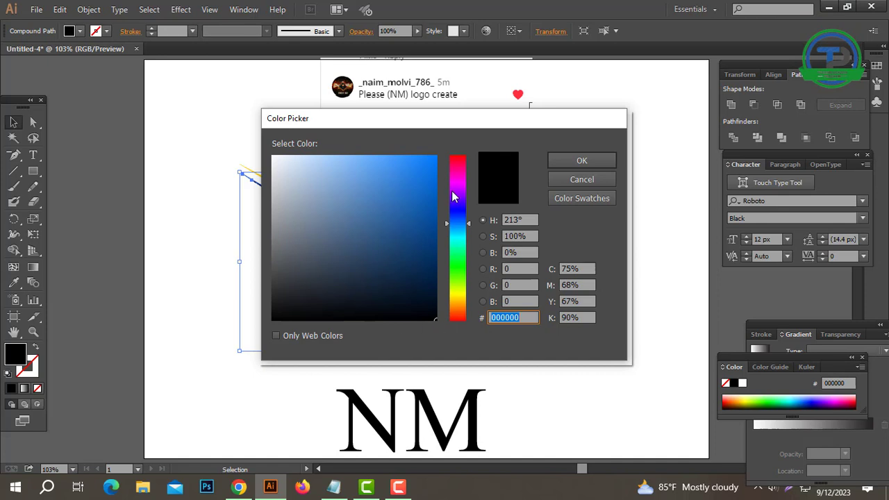
left_click(460, 228)
left_click_drag(412, 199, 418, 178)
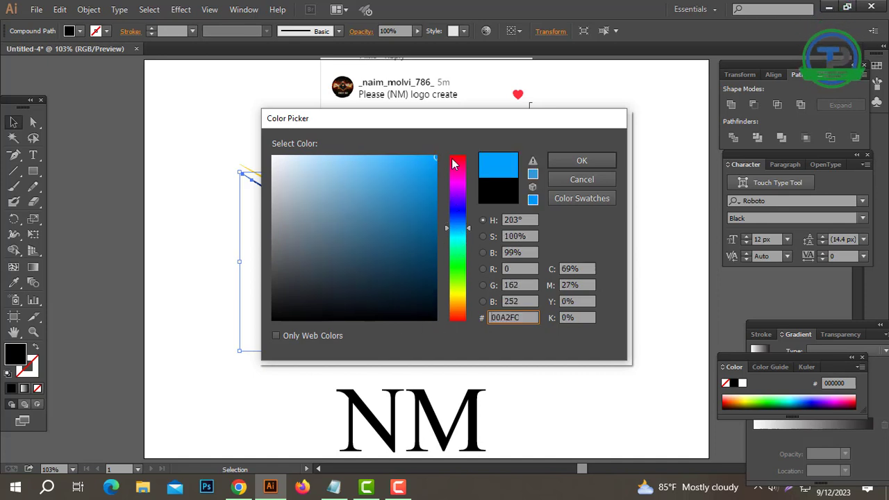
left_click(582, 160)
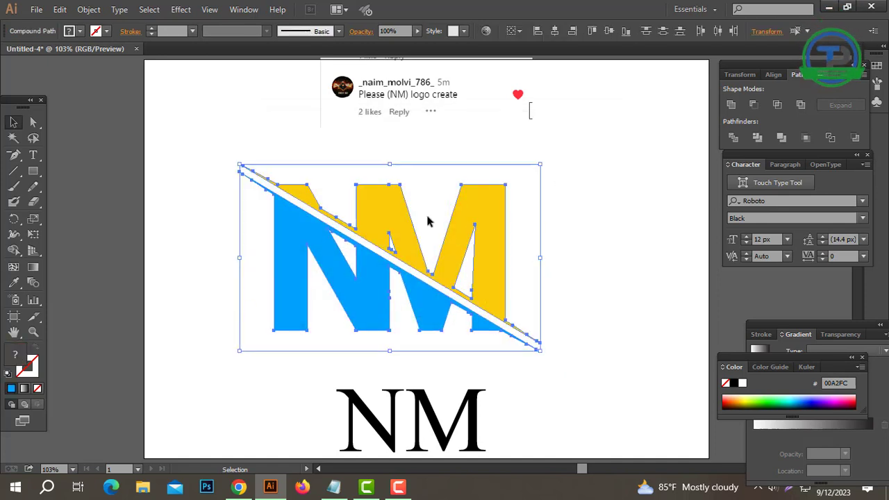
Step: Group the yellow and blue halves, and cut and paste the group to reposition it near the artboard's center
right_click(427, 221)
left_click(591, 178)
key("a")
left_click_drag(592, 176, 139, 347)
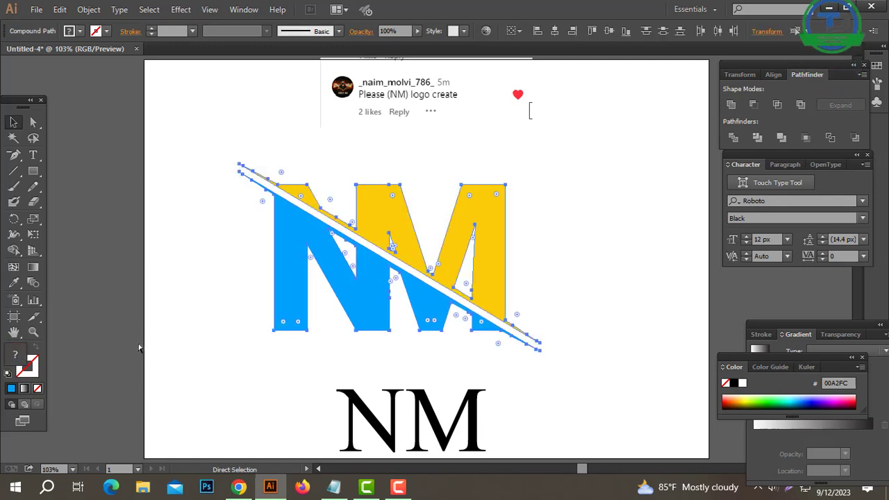
key("ctrl+x")
key("v")
key("ctrl+v")
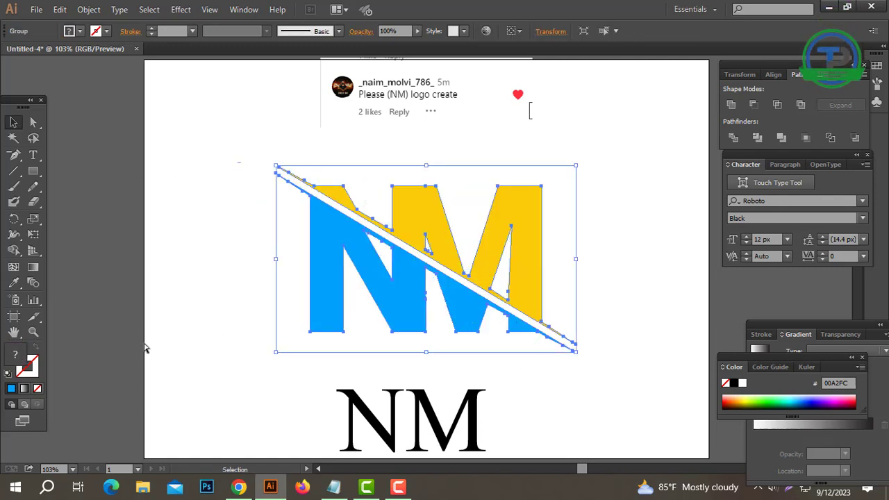
Step: Delete the serif NM text below the logo and the embedded comment screenshot above it
left_click(375, 424)
key("Delete")
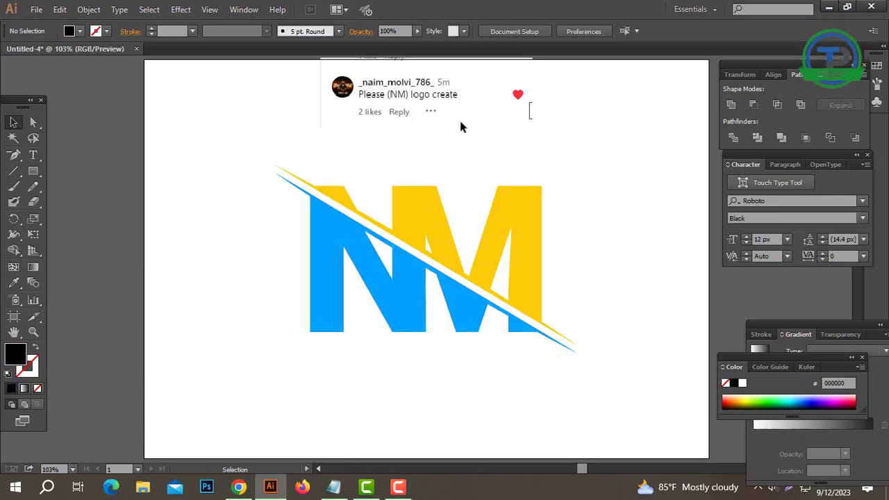
left_click(438, 111)
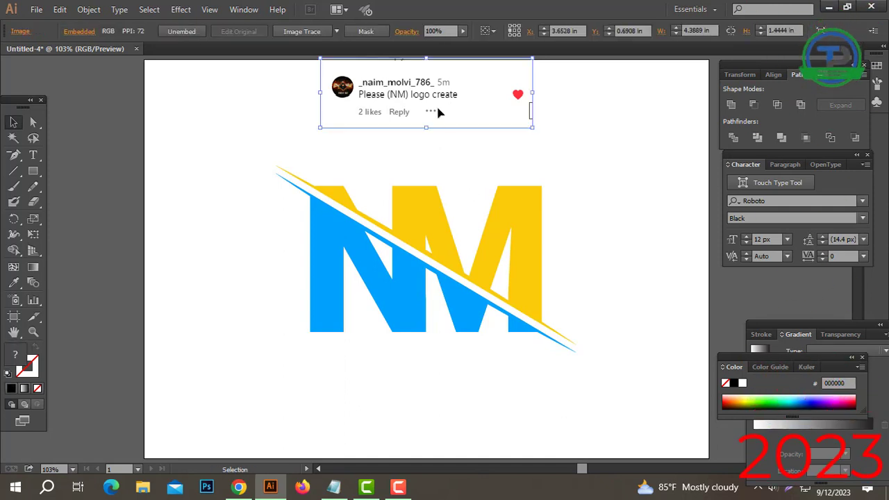
key("Delete")
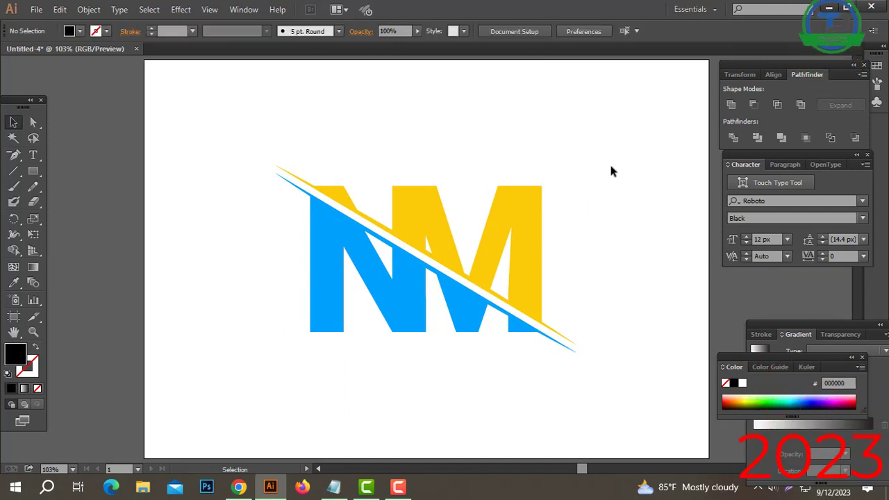
left_click_drag(612, 154, 305, 284)
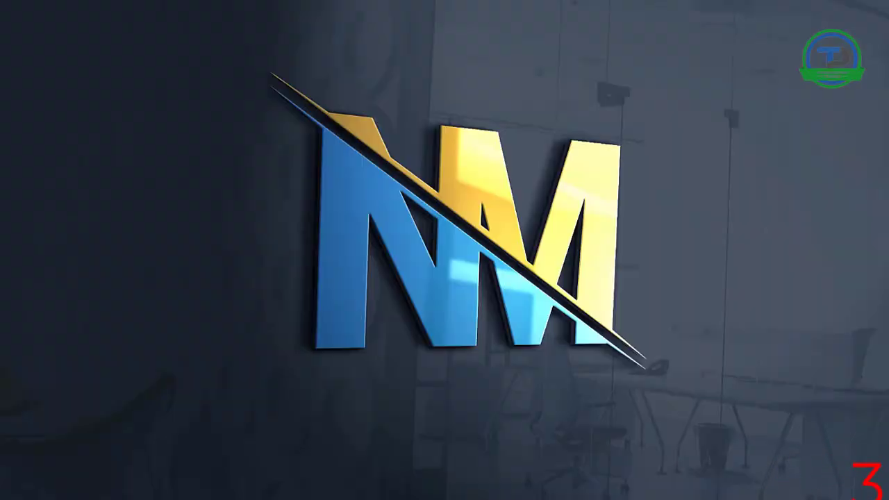